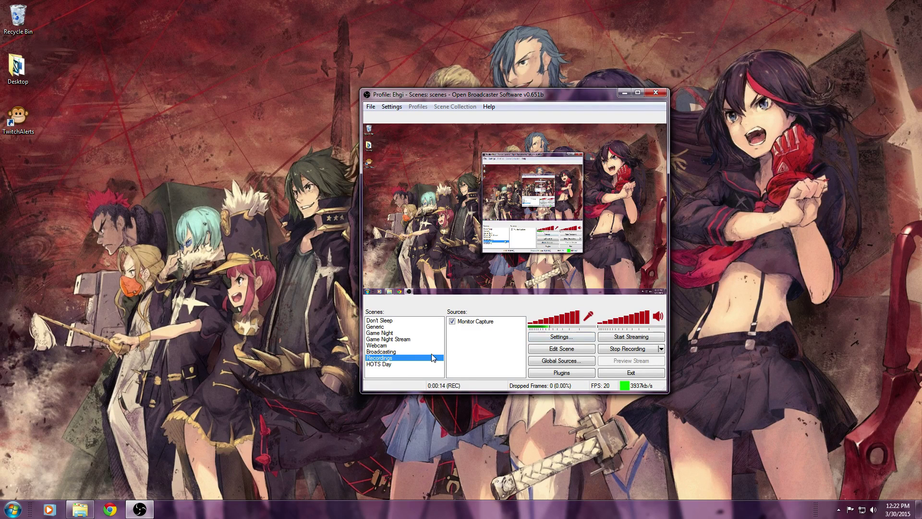
Step: Add a Window Capture source from the Sources context menu, keeping the default name 'Window Capture'
right_click(474, 345)
mouse_move(486, 358)
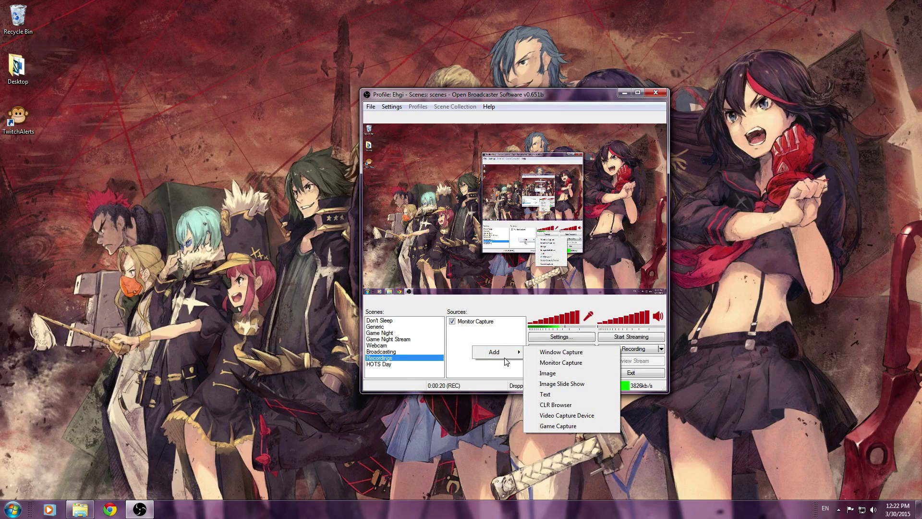
left_click(536, 353)
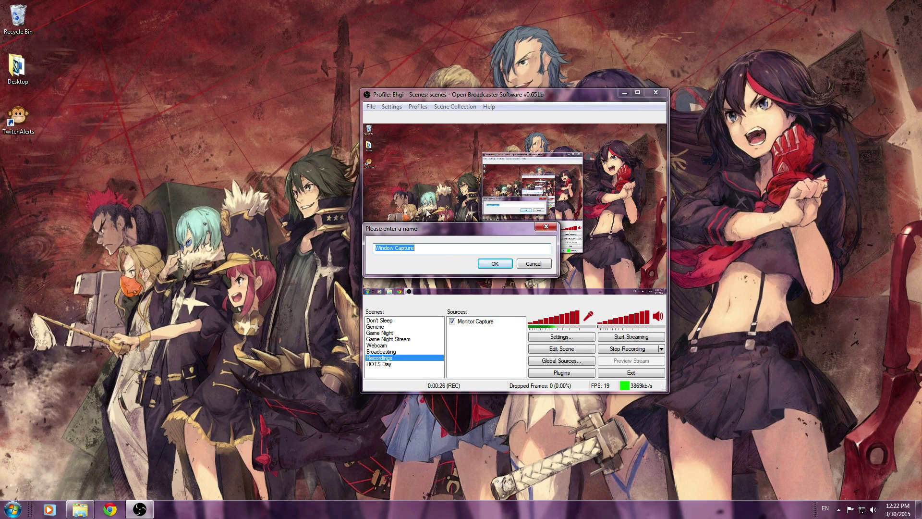
left_click(491, 264)
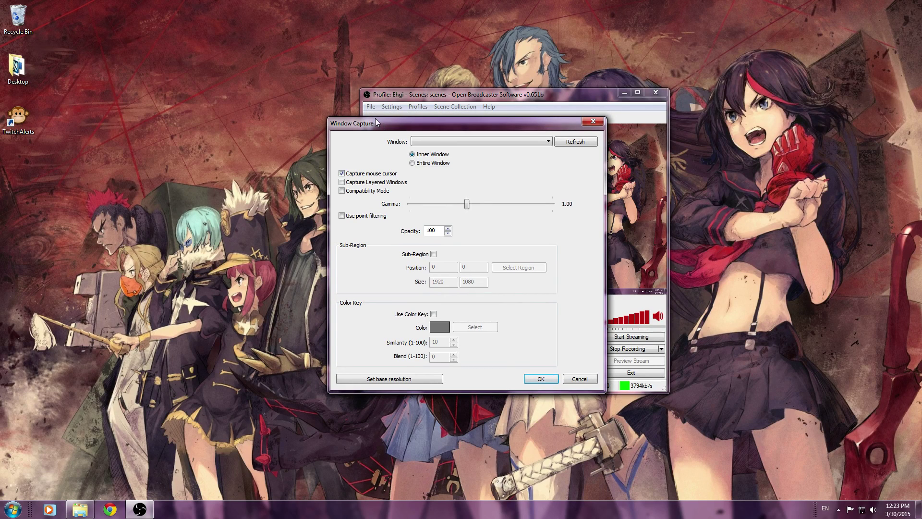
Step: Launch Chrome from the taskbar so a window is available to capture
left_click(547, 142)
left_click(545, 142)
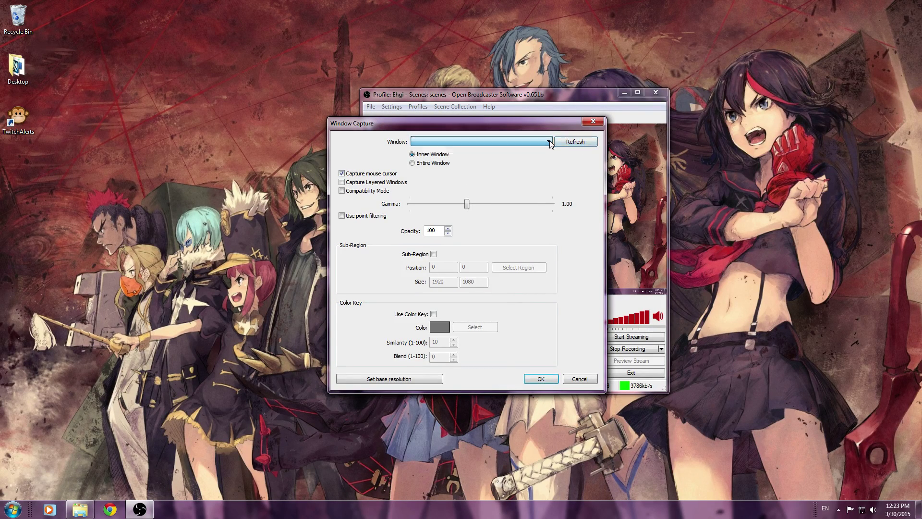
left_click(107, 511)
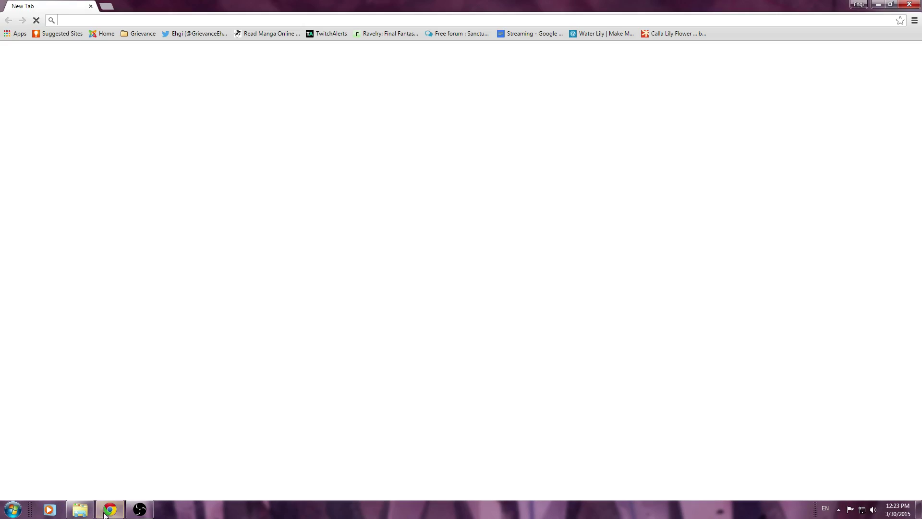
left_click(139, 510)
Step: Refresh the window list and target the 'GrievanceGaming - YouTube - Google Chrome' window
left_click(572, 142)
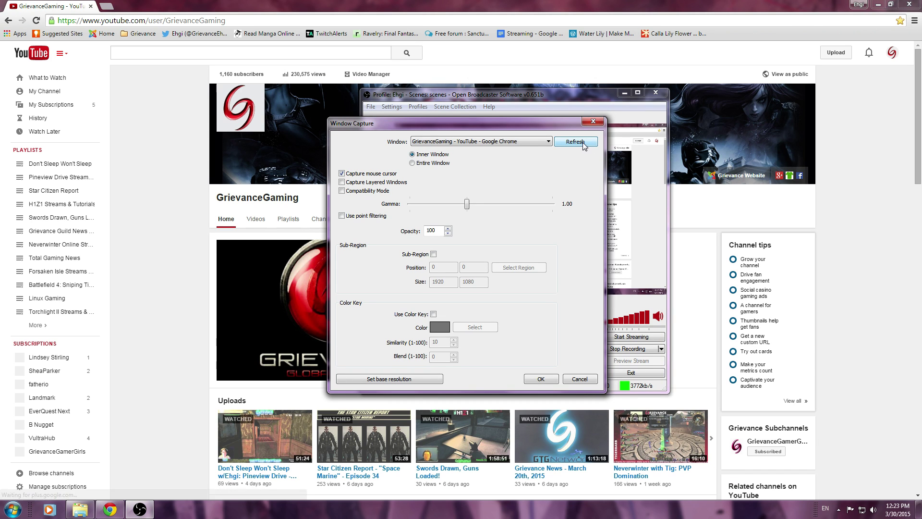
left_click(515, 140)
left_click(516, 146)
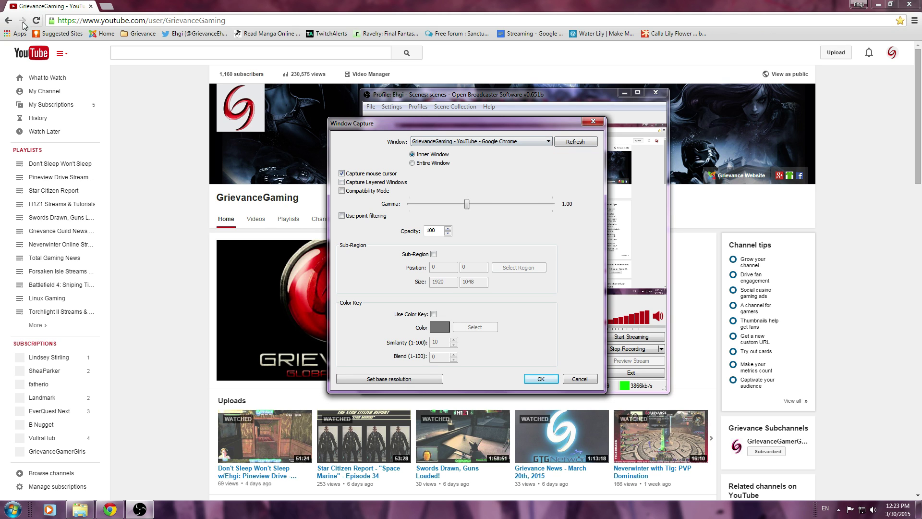
left_click(149, 4)
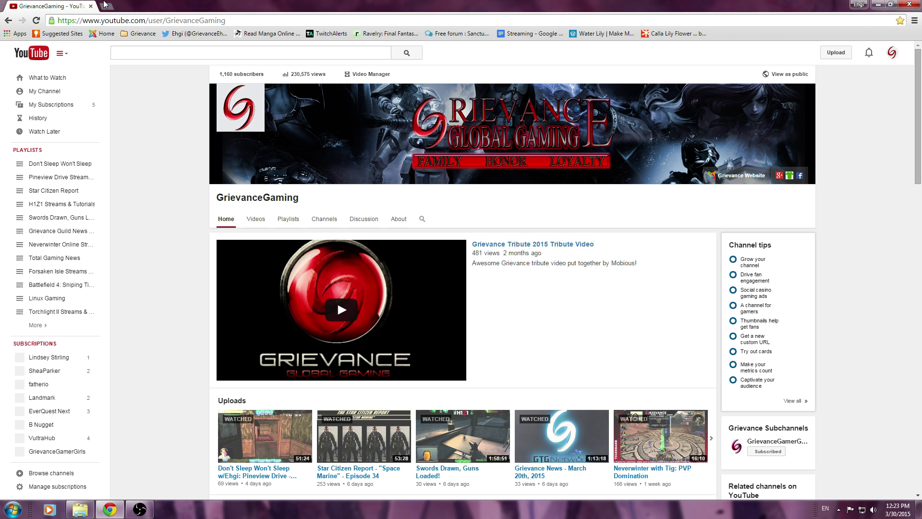
Step: Open a new Chrome tab with the Grievance homepage and refresh OBS's capturable window list
left_click(106, 6)
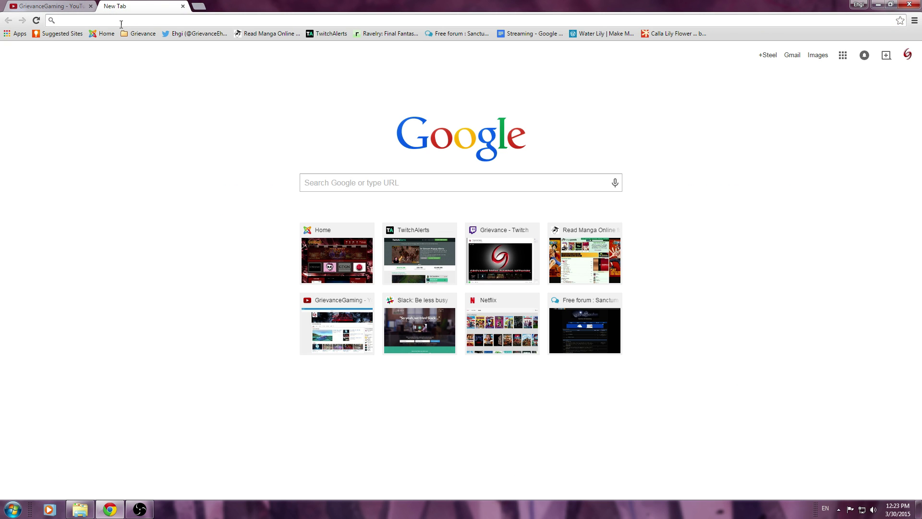
left_click(102, 34)
left_click(140, 509)
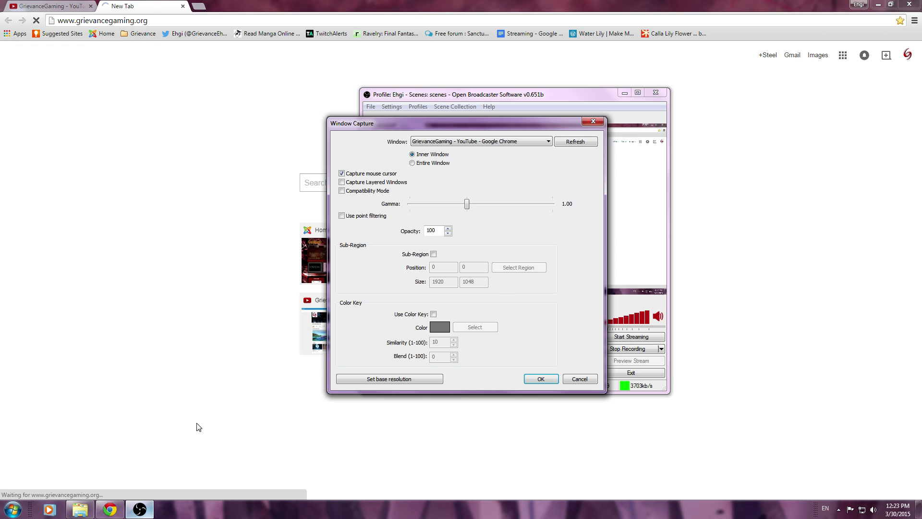
left_click(563, 142)
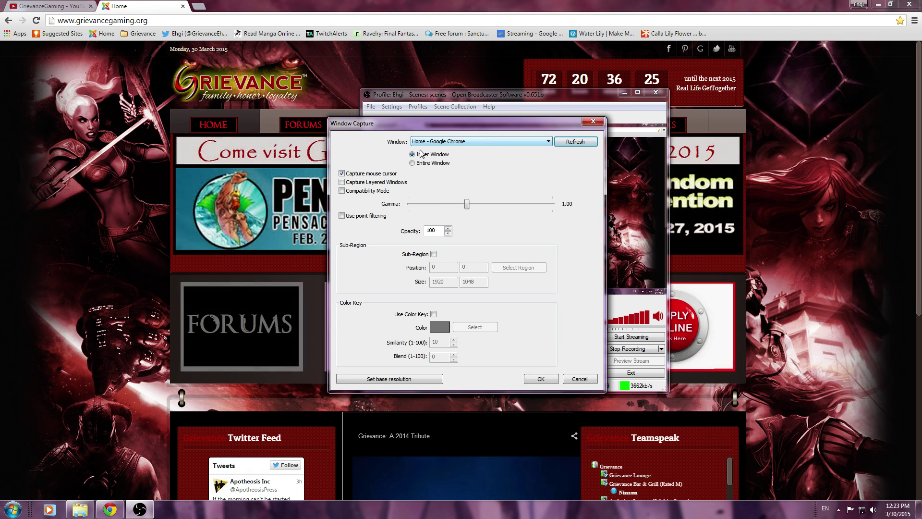
left_click(533, 142)
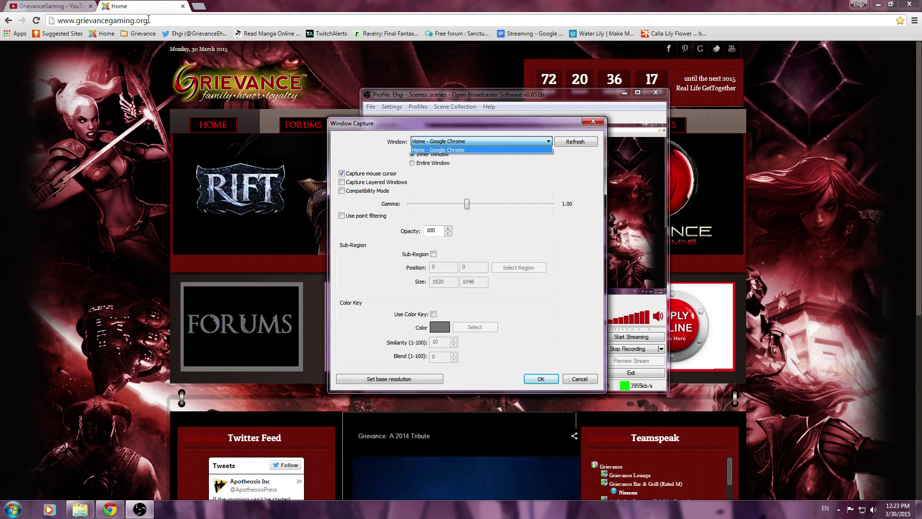
Step: Switch Chrome back to the YouTube tab and re-select the GrievanceGaming YouTube window
left_click(88, 10)
left_click(139, 509)
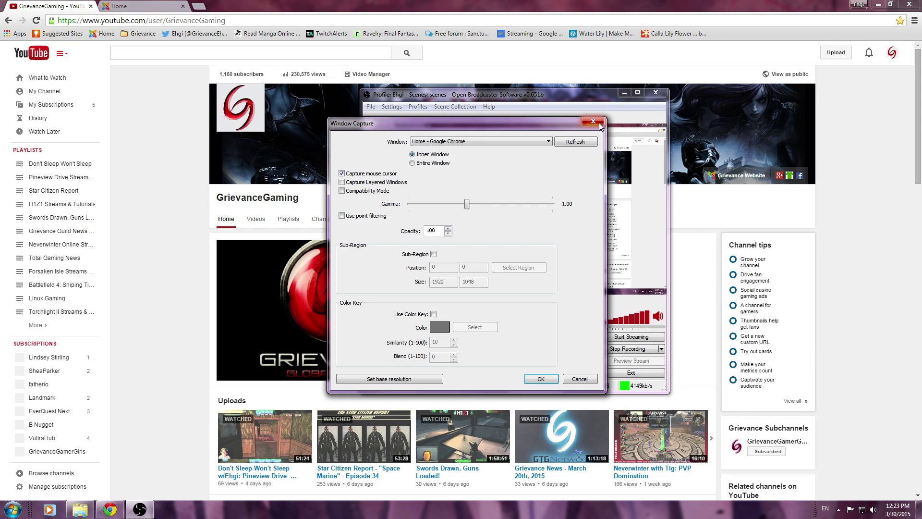
left_click(575, 141)
left_click(543, 141)
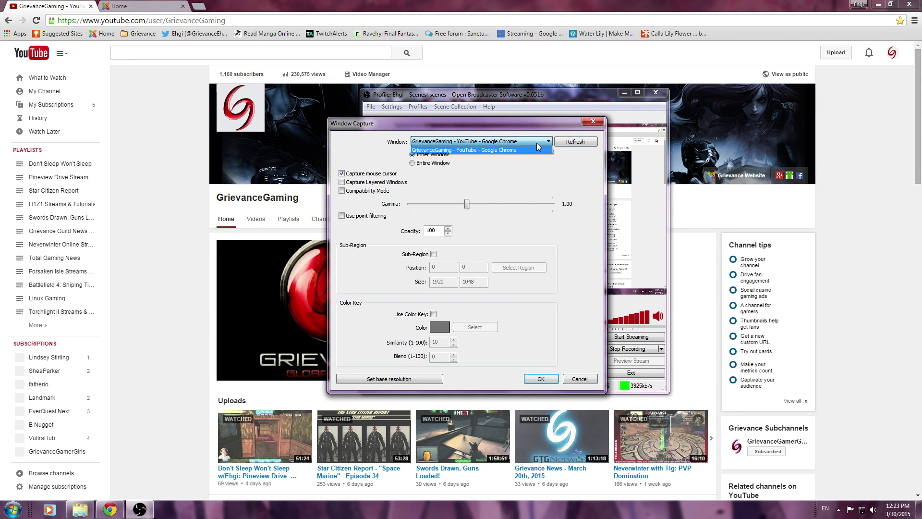
left_click(543, 148)
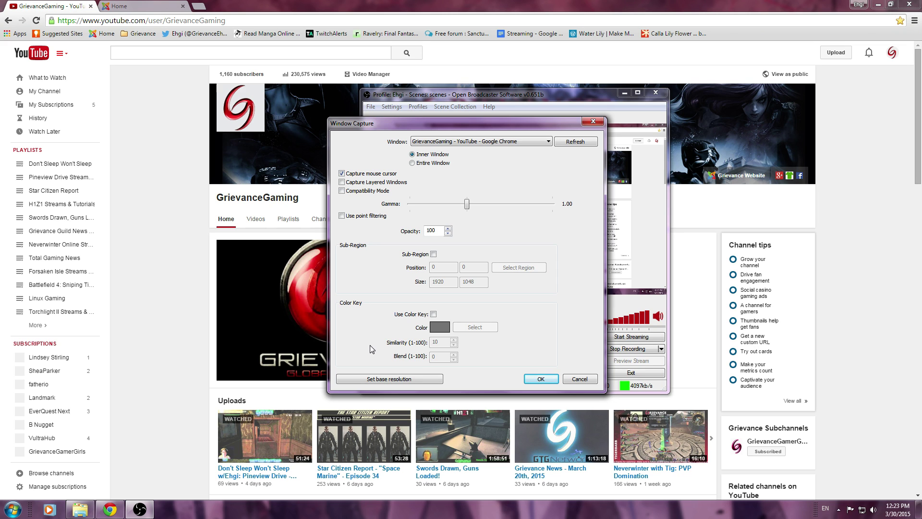
Step: Open a second Chrome window, refresh the capture list to see both entries, then close it
right_click(110, 509)
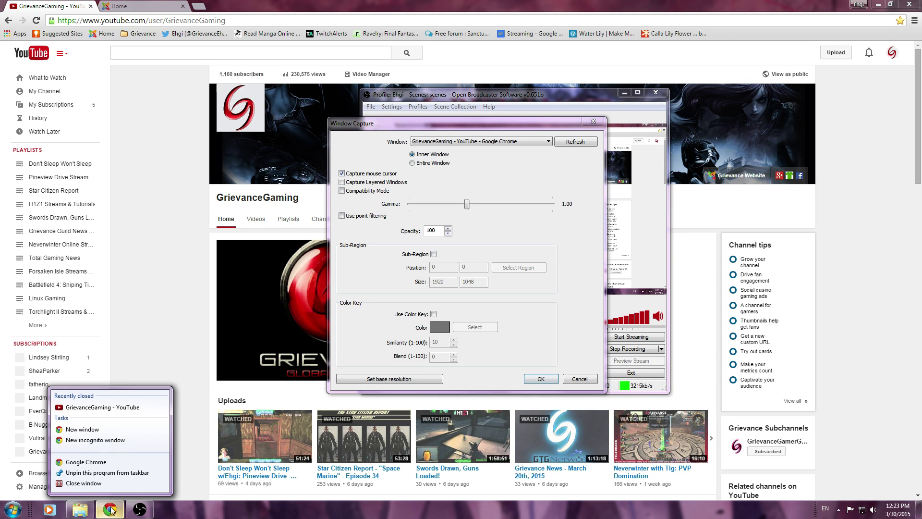
left_click(108, 461)
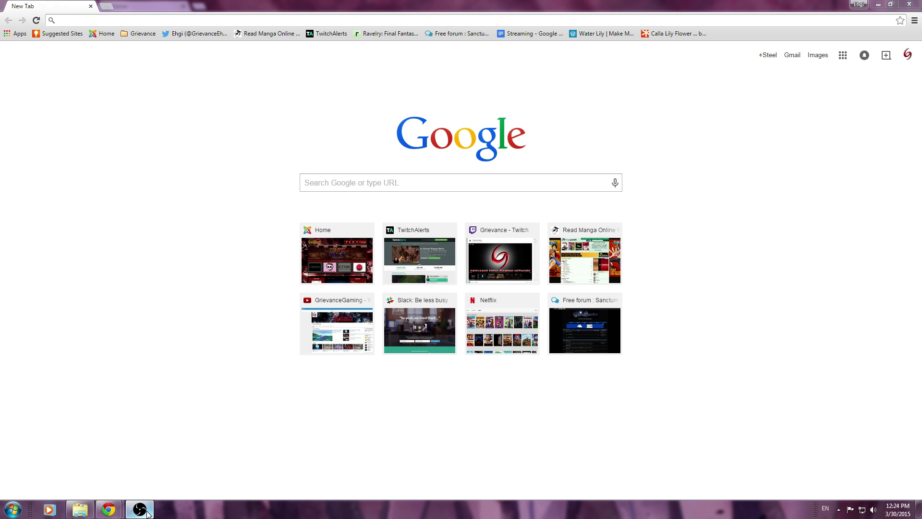
left_click(146, 512)
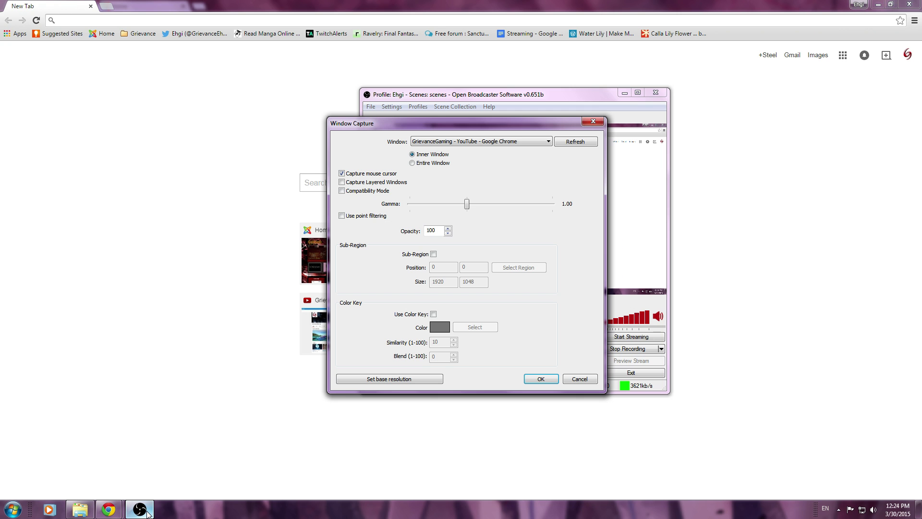
left_click(575, 141)
left_click(539, 142)
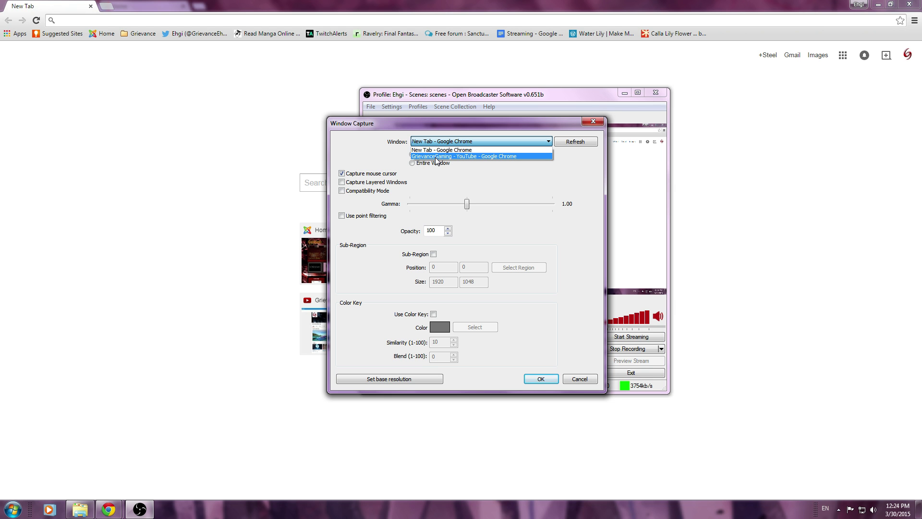
left_click(619, 4)
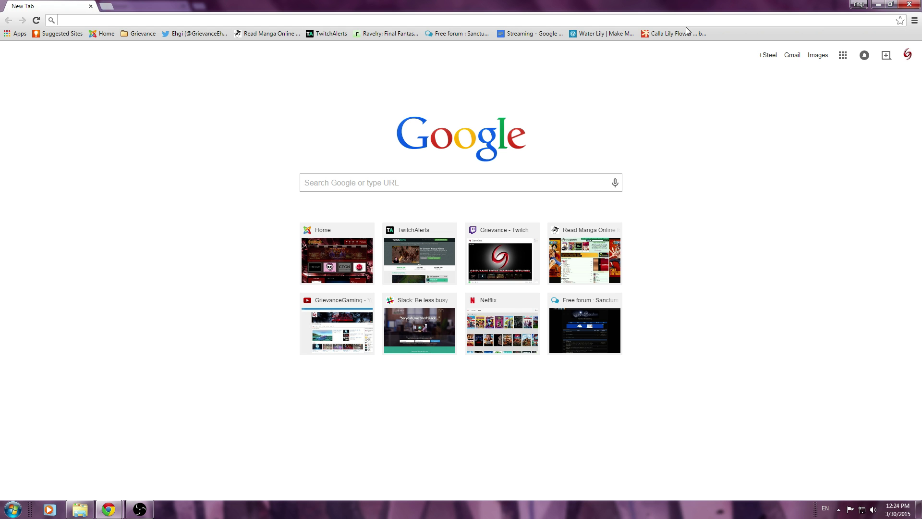
left_click(916, 4)
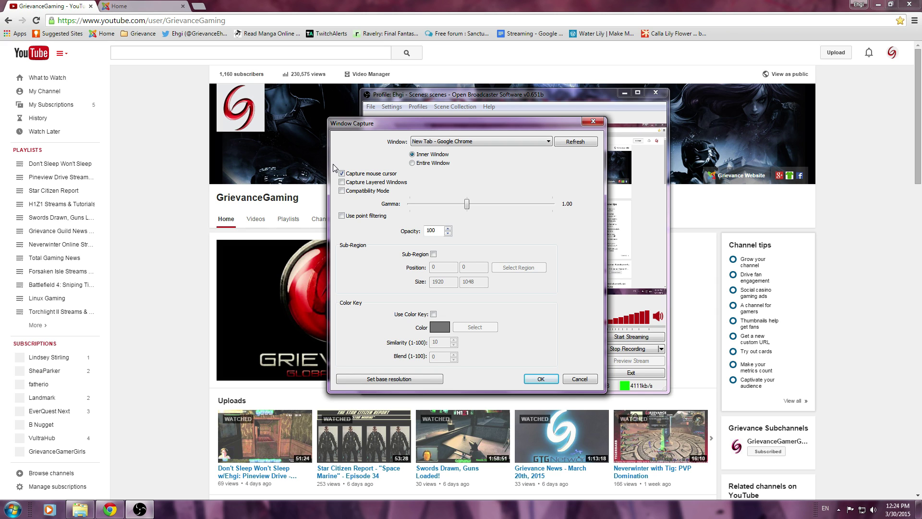
Step: Set the capture target back to 'GrievanceGaming - YouTube - Google Chrome'
left_click(483, 141)
left_click(466, 156)
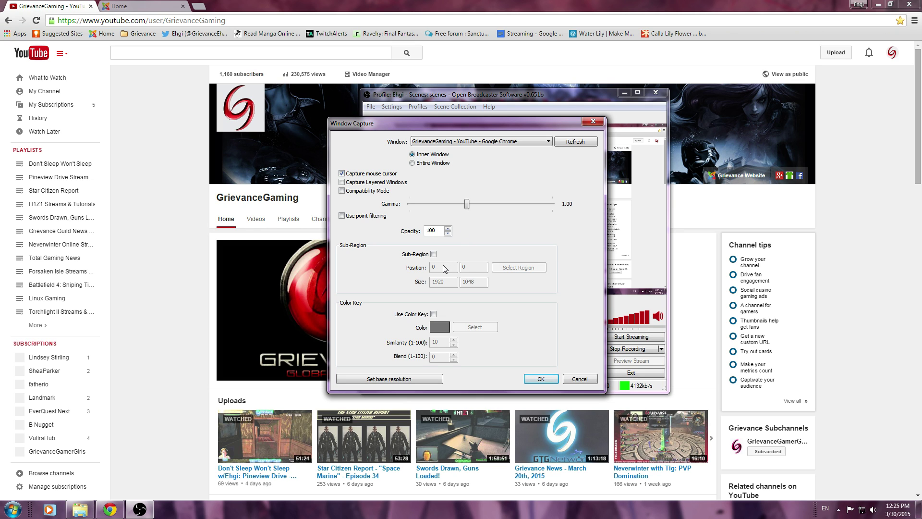
Step: Confirm the capture settings and shrink the Chrome capture slightly in the scene preview
left_click(542, 379)
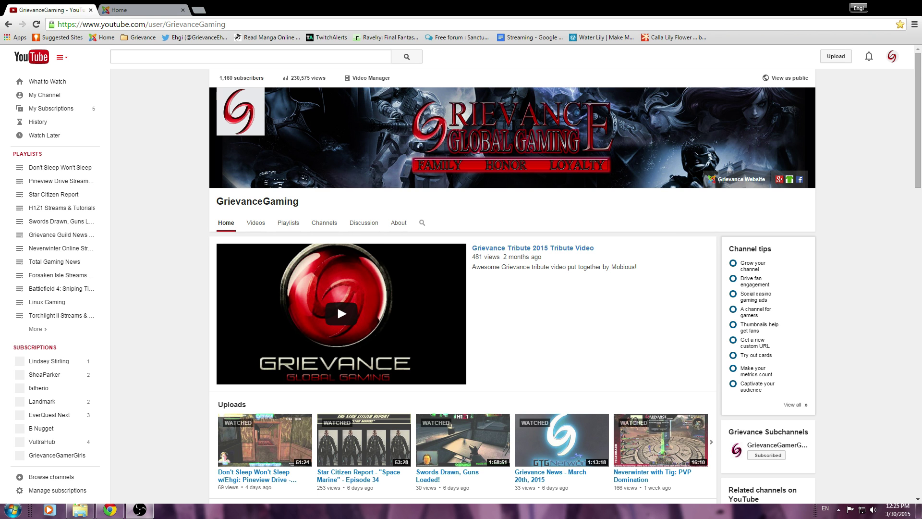
key("alt+Tab")
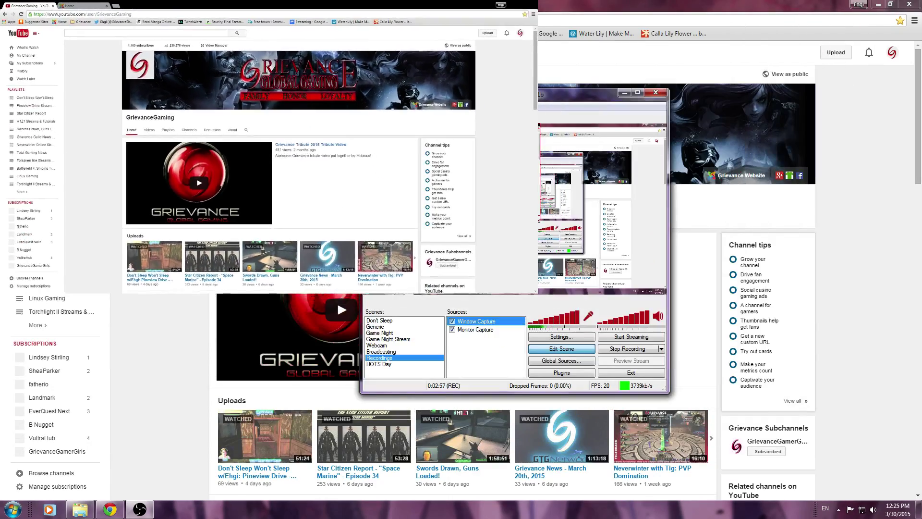
left_click_drag(540, 219, 527, 211)
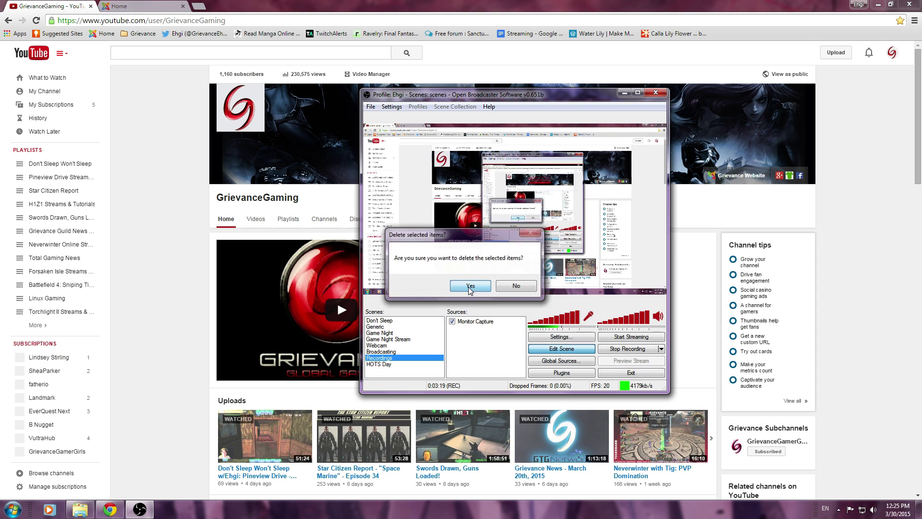
Step: In Chrome, open the Star Citizen Report 'Space Marine' - Episode 34 video from the channel's uploads
key("Escape")
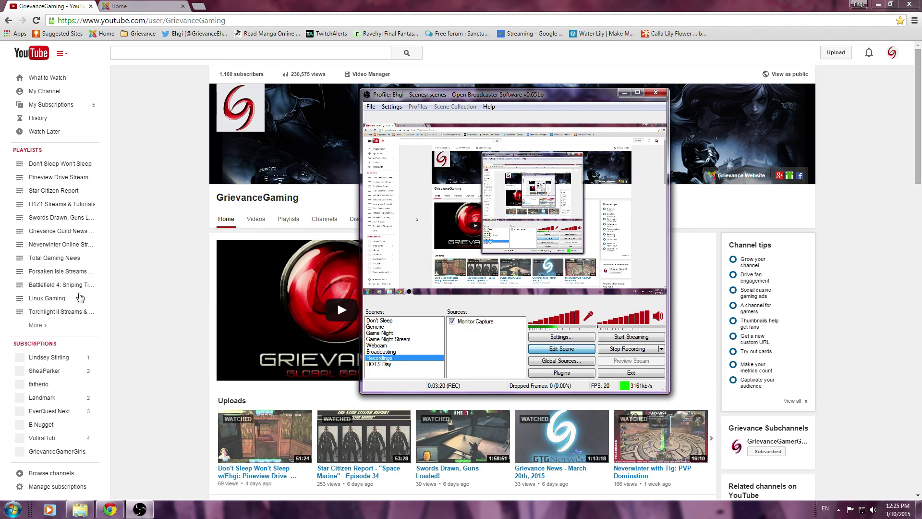
left_click(164, 267)
scroll(164, 267, "down", 5)
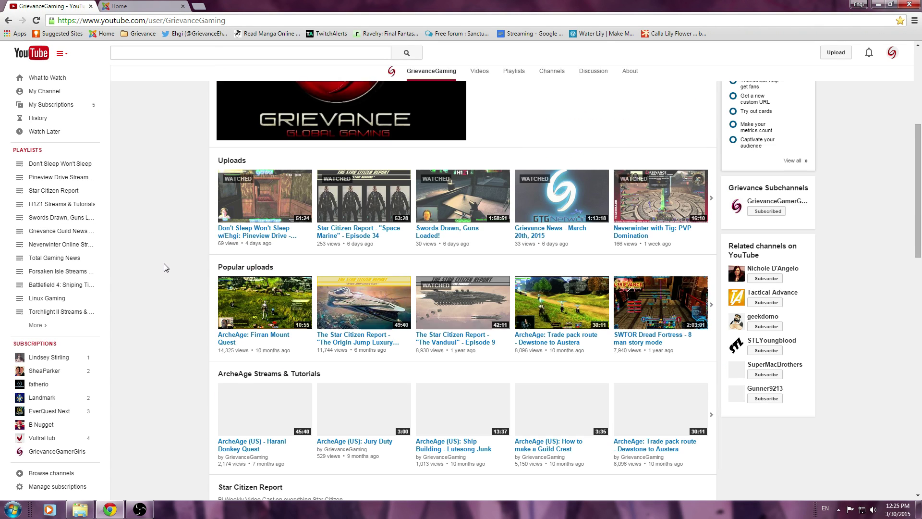
scroll(164, 264, "up", 2)
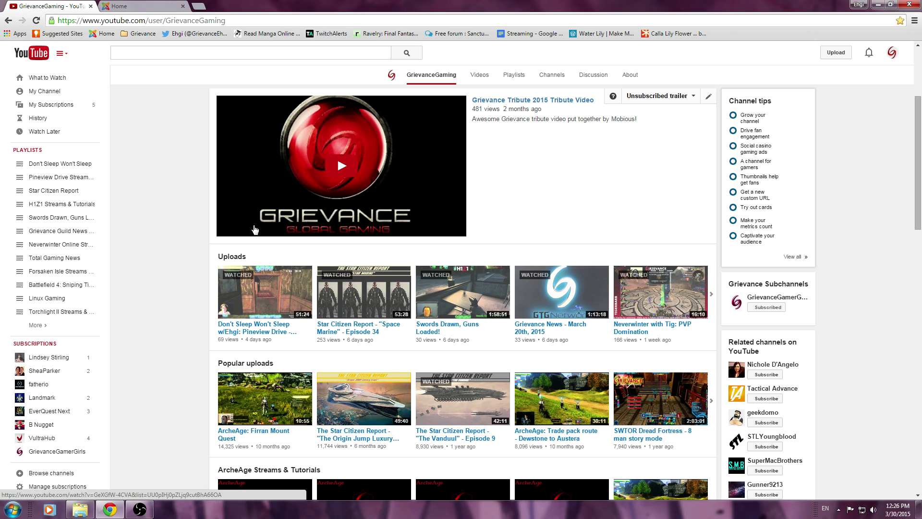
scroll(177, 254, "down", 1)
scroll(177, 253, "down", 2)
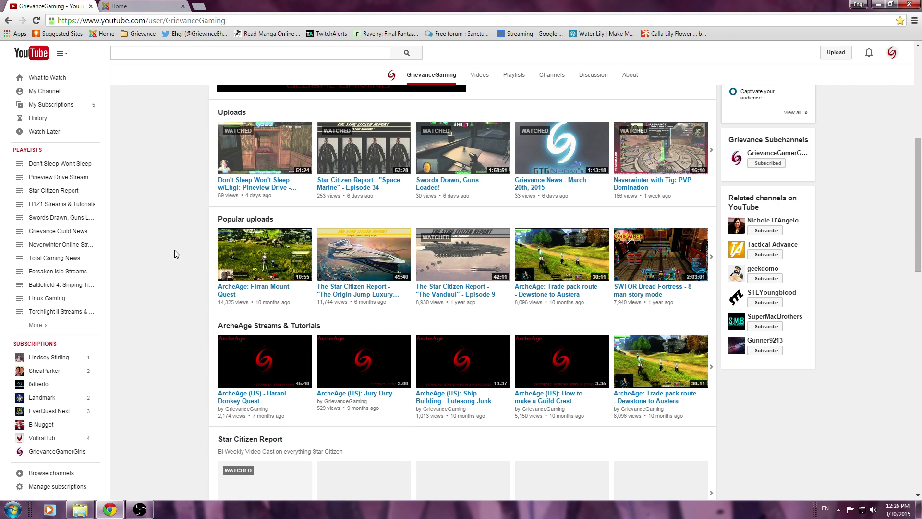
scroll(149, 231, "up", 1)
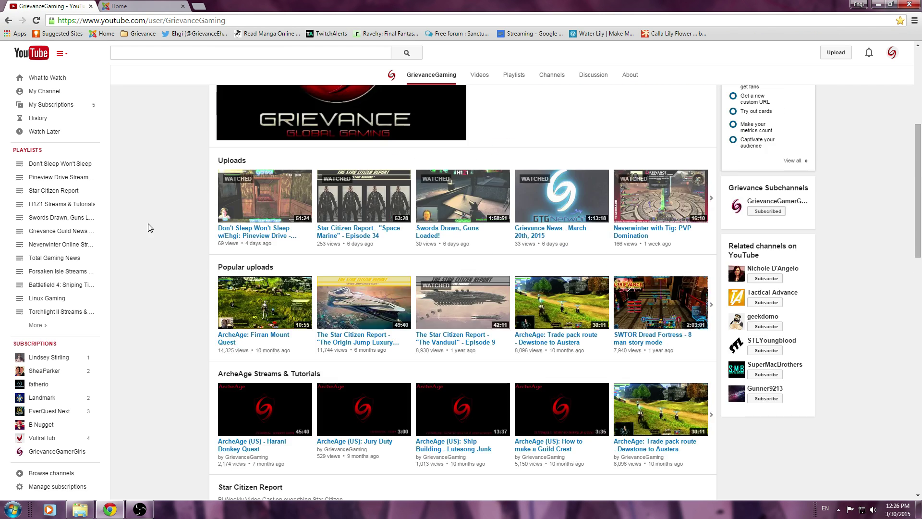
left_click(322, 239)
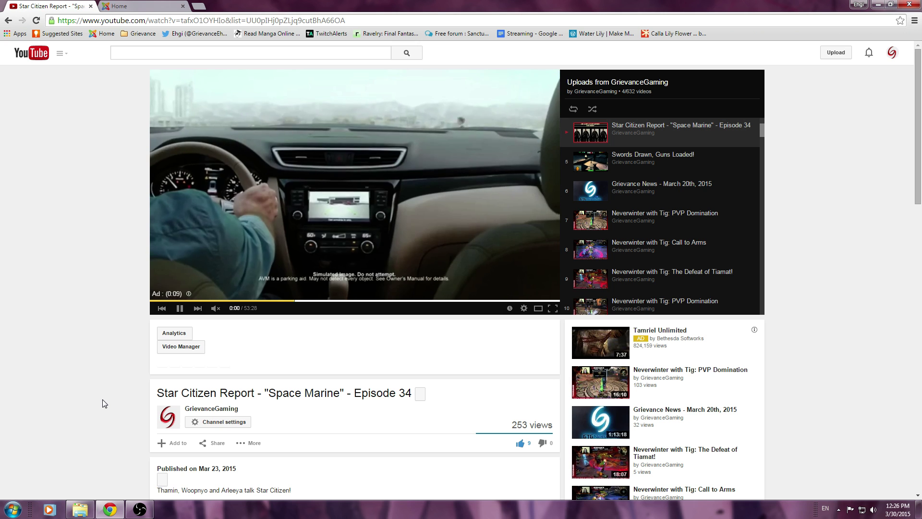
Step: Add another Window Capture source with the default name 'Window Capture'
left_click(139, 509)
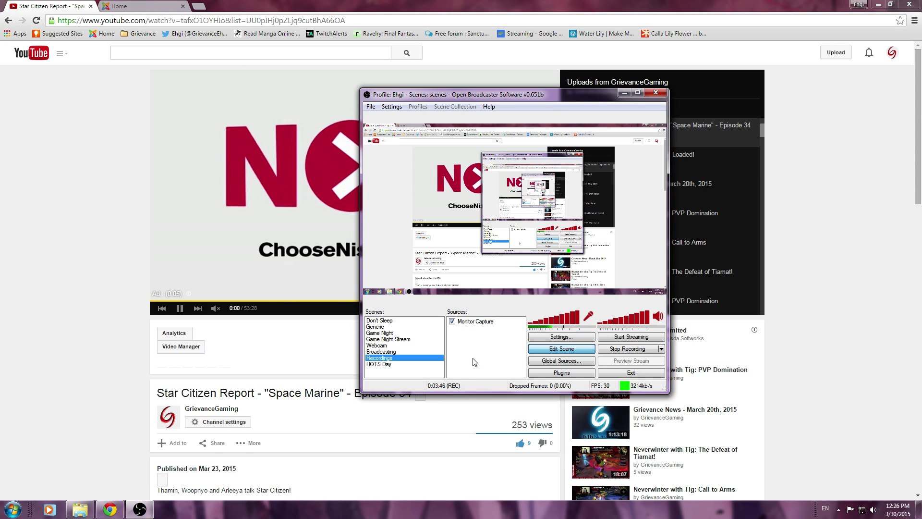
mouse_move(490, 369)
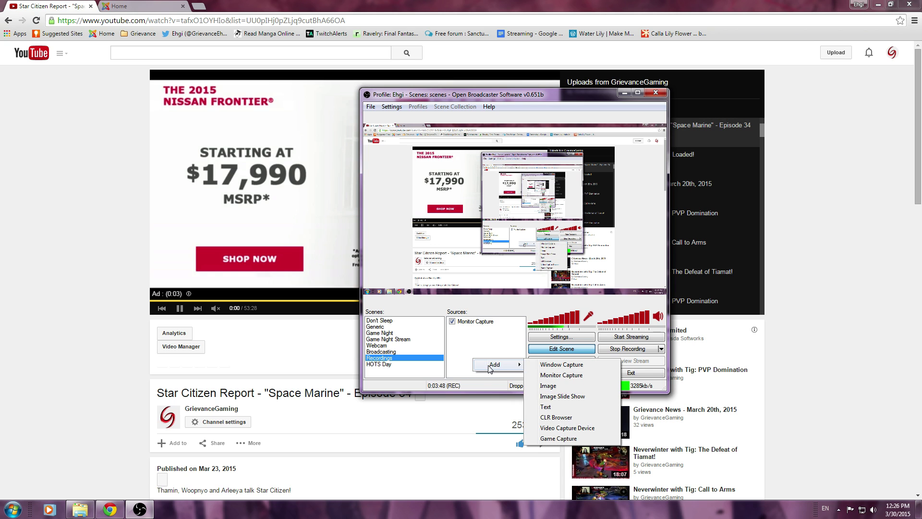
left_click(553, 368)
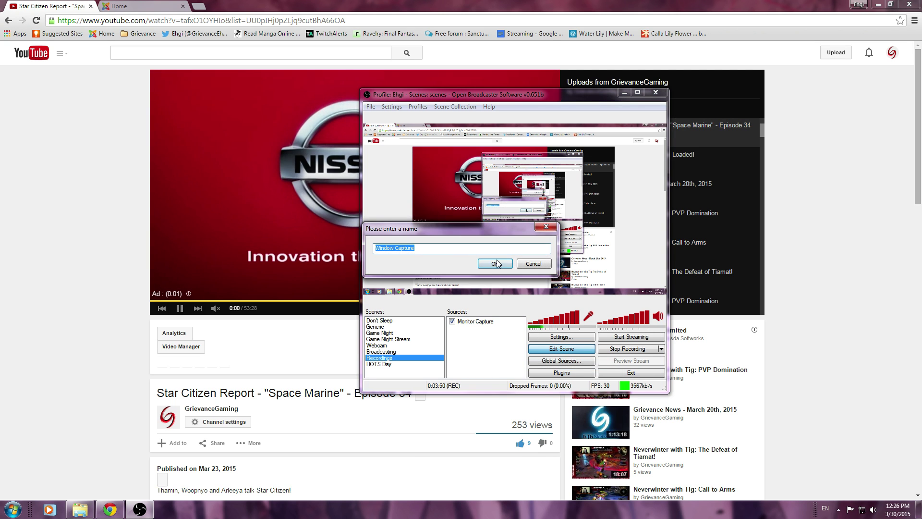
left_click(494, 267)
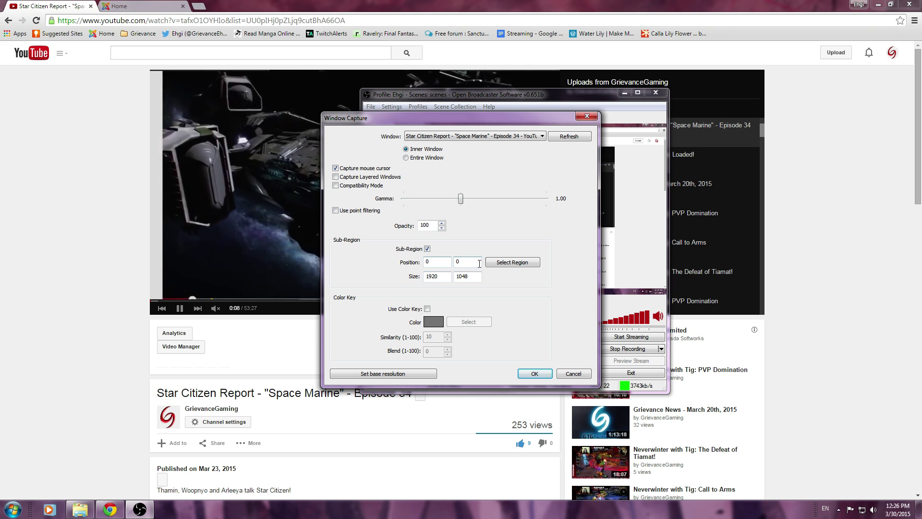
Step: Draw the capture sub-region around the video player, at position 310,149 and size 860×489
left_click_drag(484, 116, 693, 176)
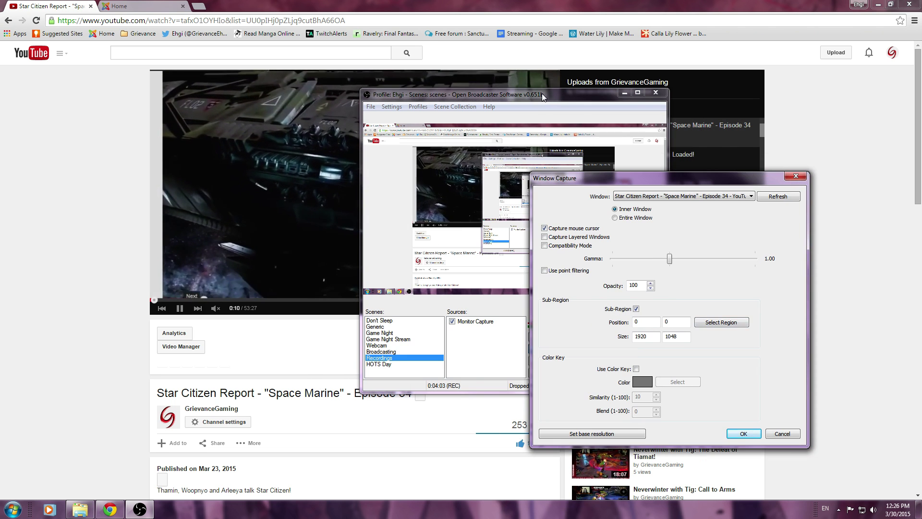
left_click(728, 323)
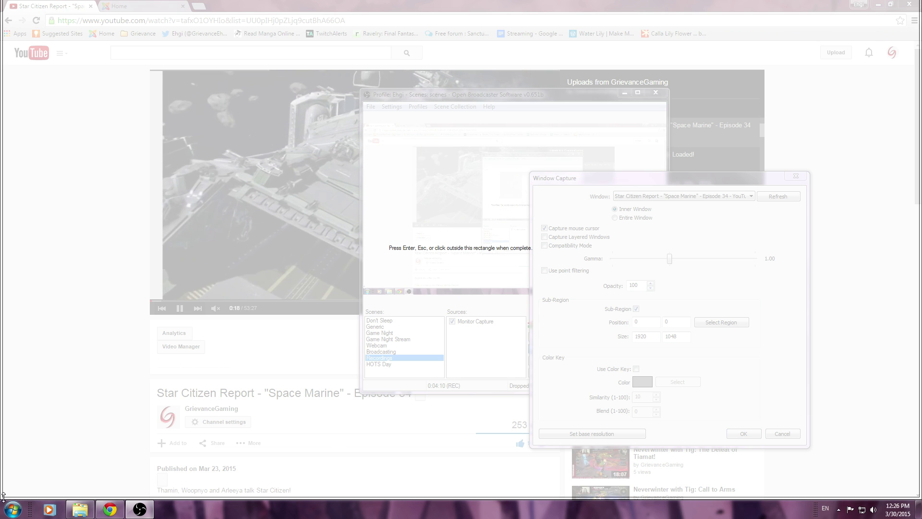
left_click_drag(2, 496, 4, 388)
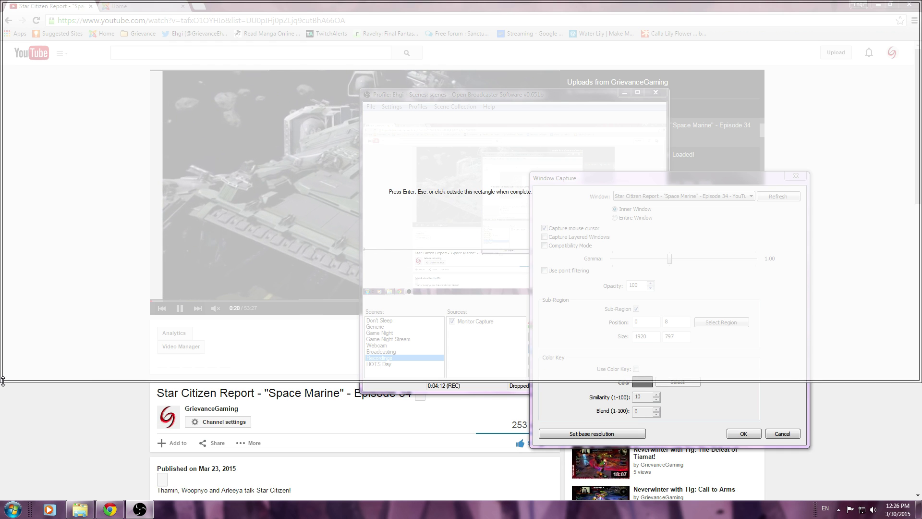
left_click_drag(858, 288, 240, 112)
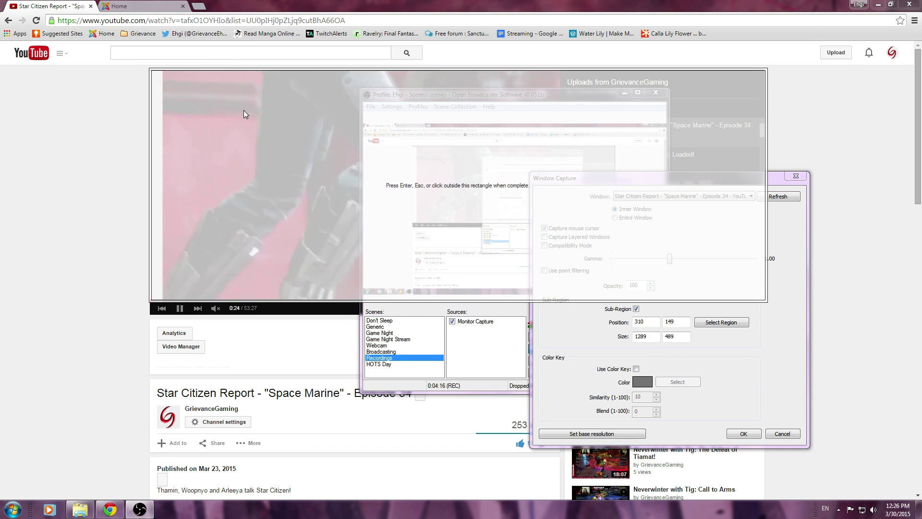
left_click_drag(767, 120, 560, 121)
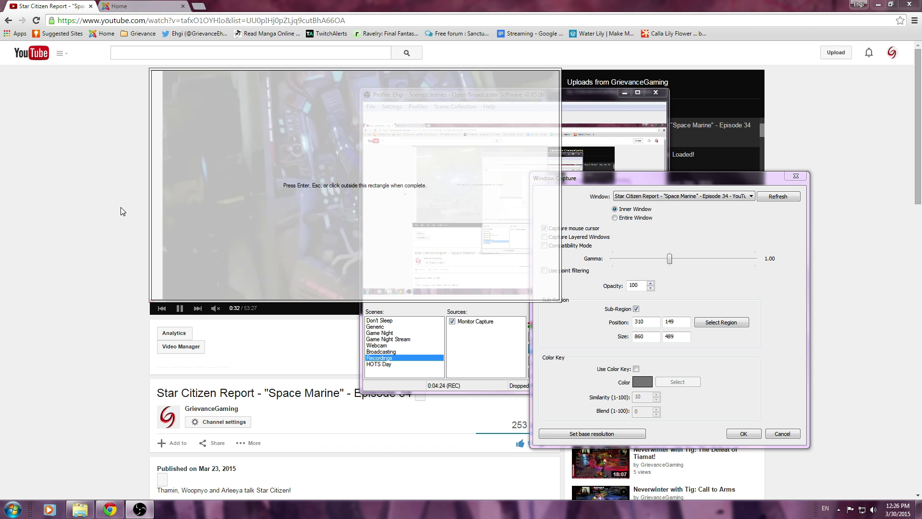
left_click(87, 190)
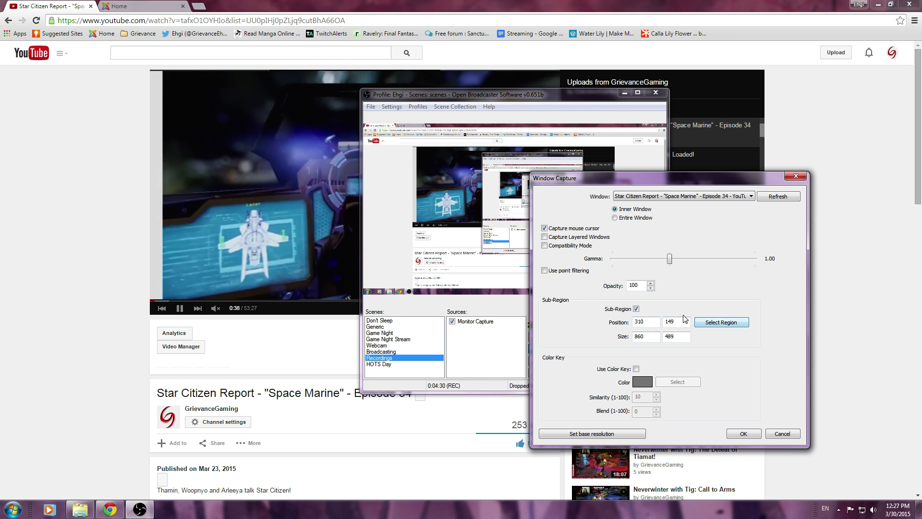
Step: Confirm the video-only capture and move its floating view down and to the left
left_click(743, 433)
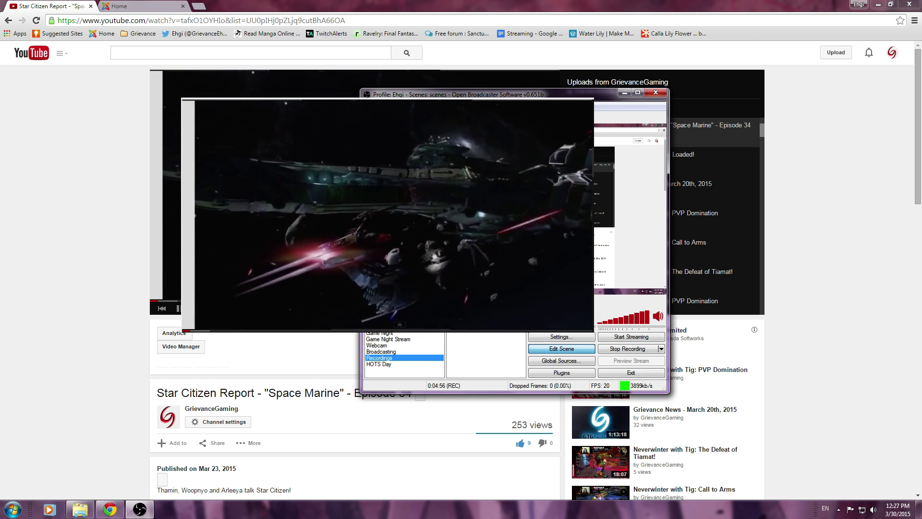
left_click_drag(388, 215, 341, 289)
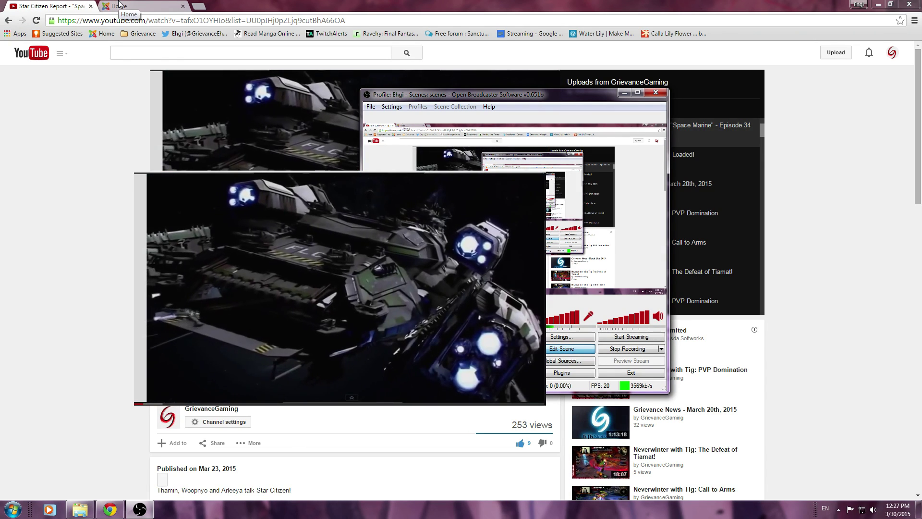
Step: Show the Grievance homepage tab in the OBS window capture, then return to the Star Citizen video tab
left_click(119, 5)
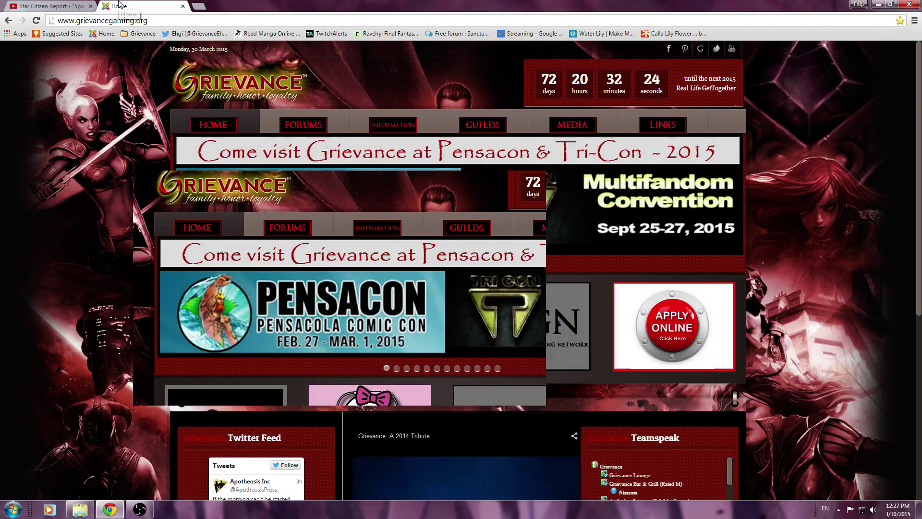
left_click(148, 512)
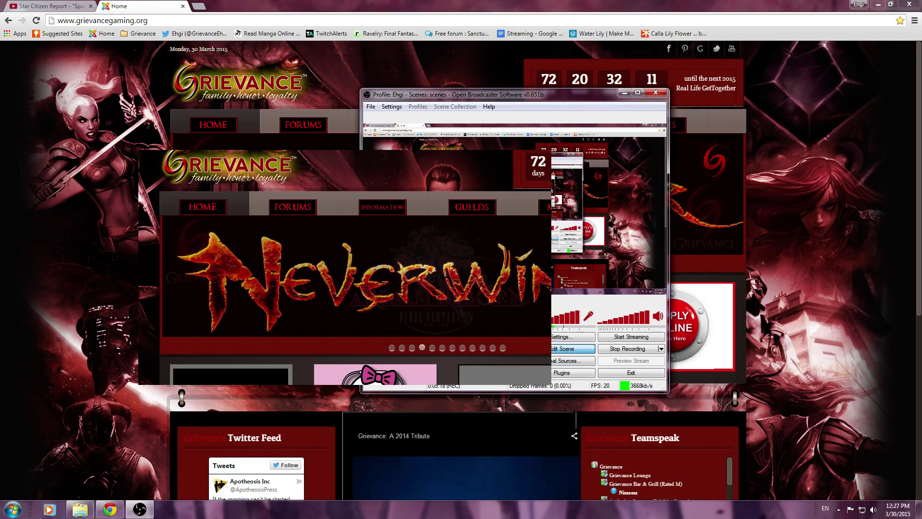
key("ctrl+Tab")
Step: Delete the Window Capture source, leaving only Monitor Capture, and close the YouTube tab
left_click(150, 505)
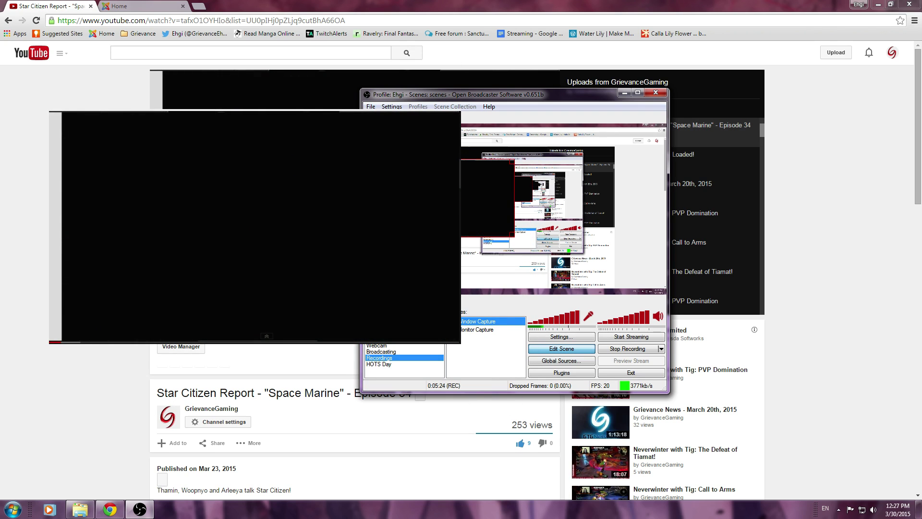
right_click(462, 324)
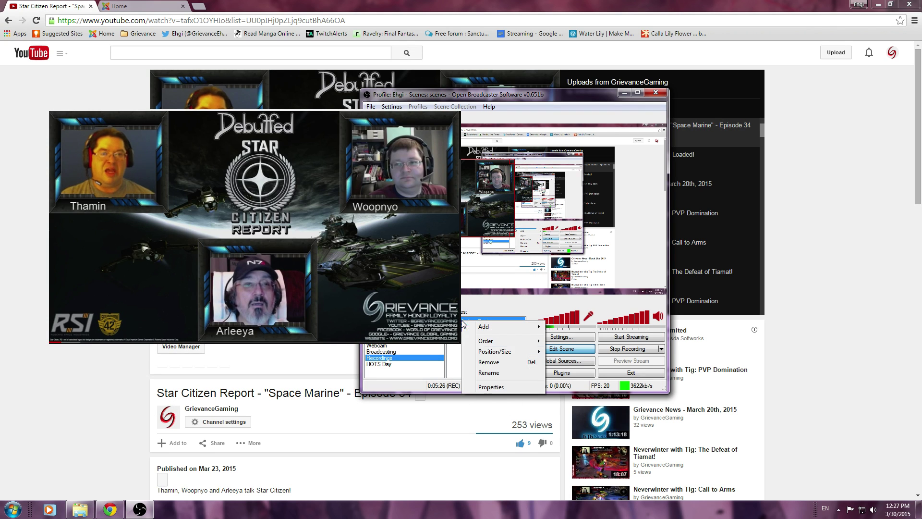
left_click(471, 325)
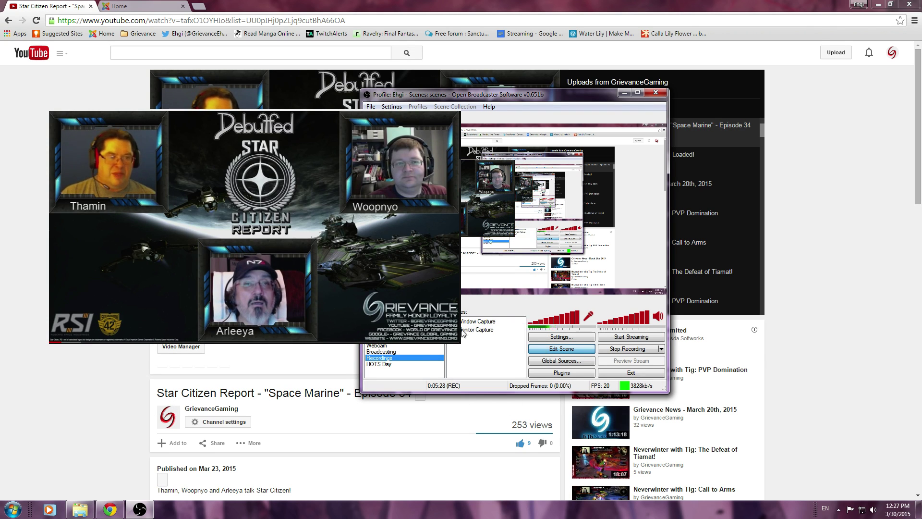
right_click(470, 325)
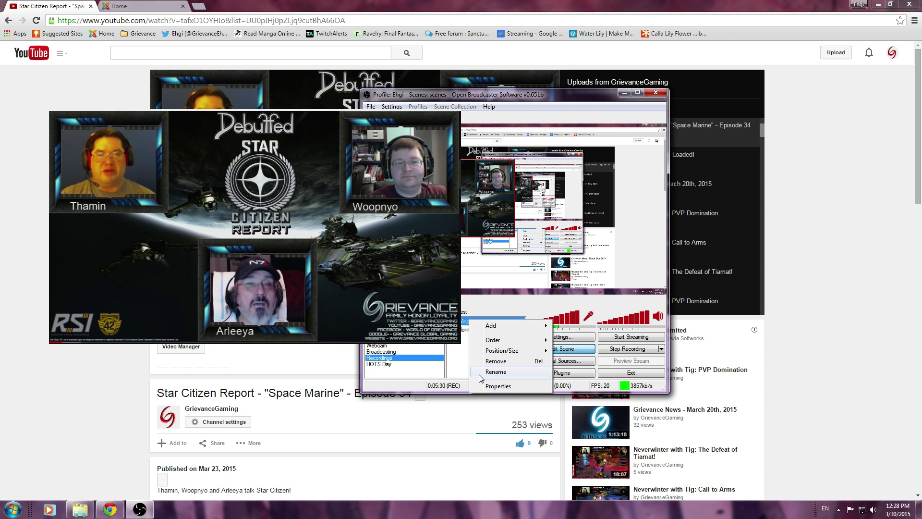
left_click(495, 361)
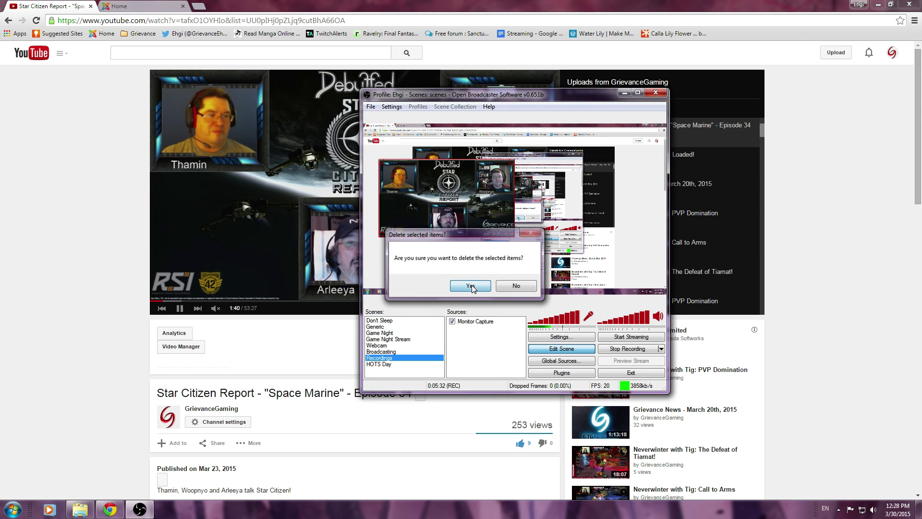
left_click(470, 287)
left_click(91, 6)
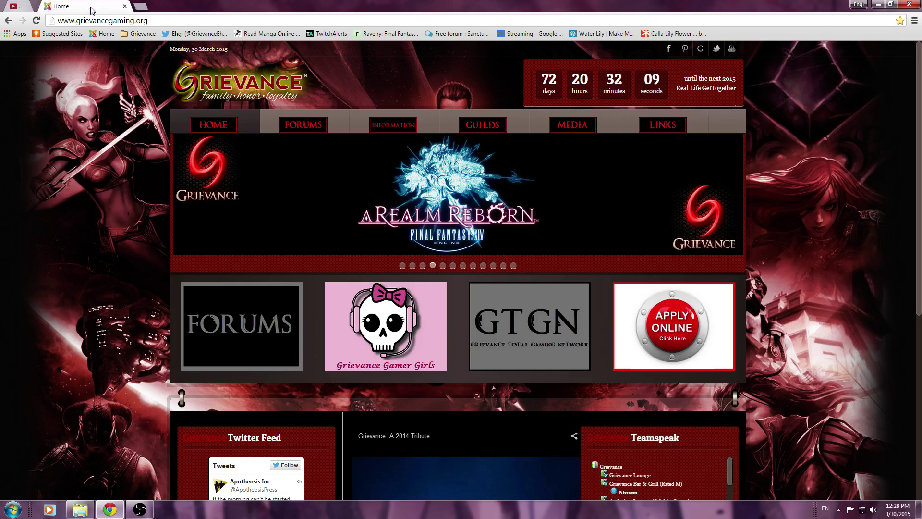
Step: Add a default-named Window Capture of 'Home - Google Chrome' with Use Color Key enabled
left_click(139, 509)
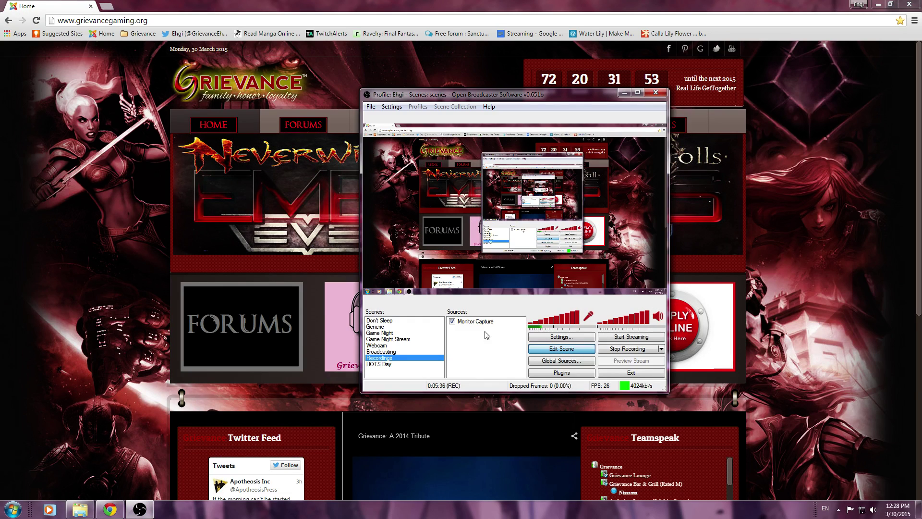
mouse_move(506, 348)
left_click(566, 348)
left_click(494, 263)
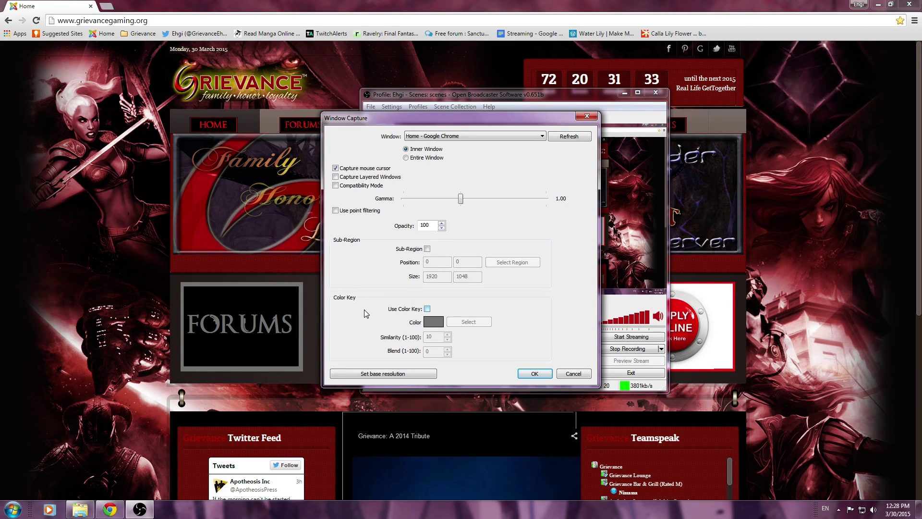
left_click(427, 309)
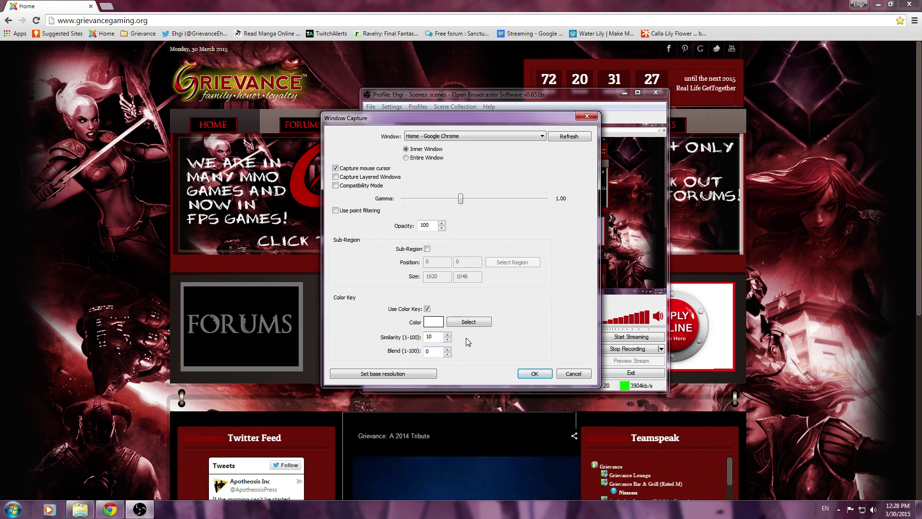
left_click(469, 322)
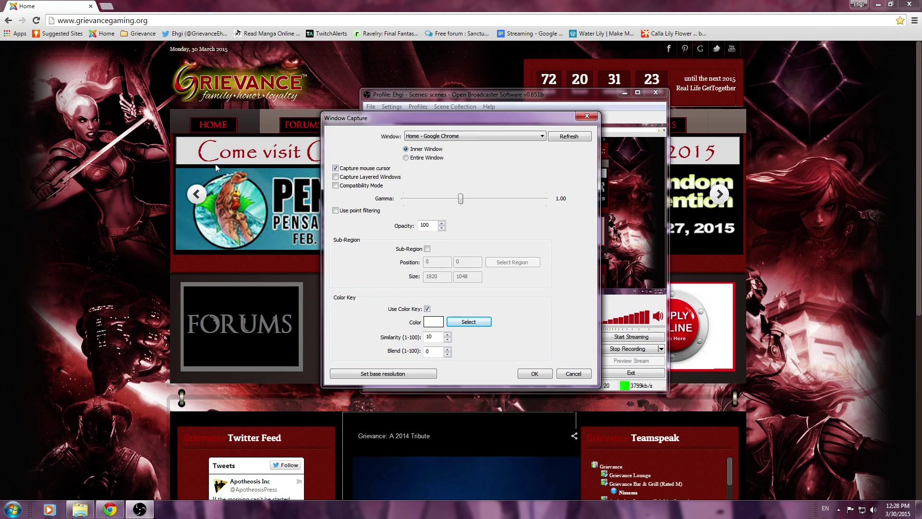
Step: Sample the homepage's dark red strip as the key colour and confirm the window capture
left_click(201, 264)
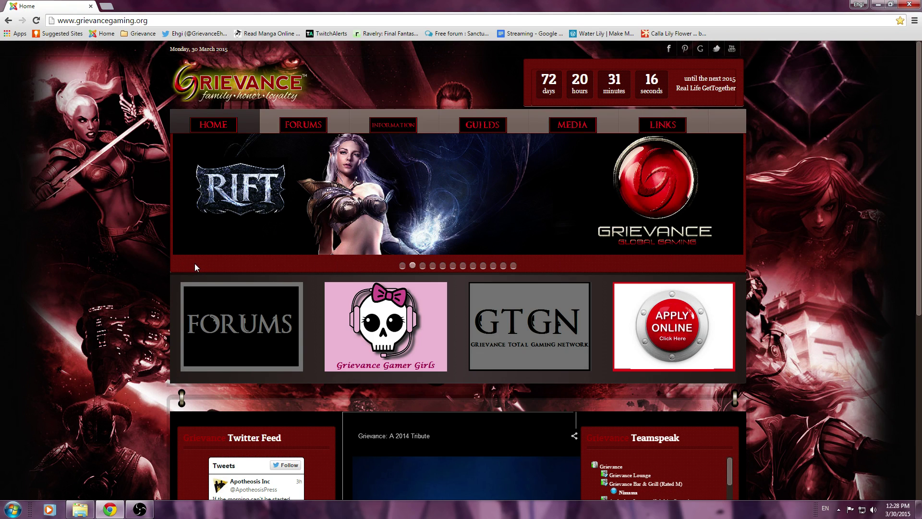
left_click(144, 506)
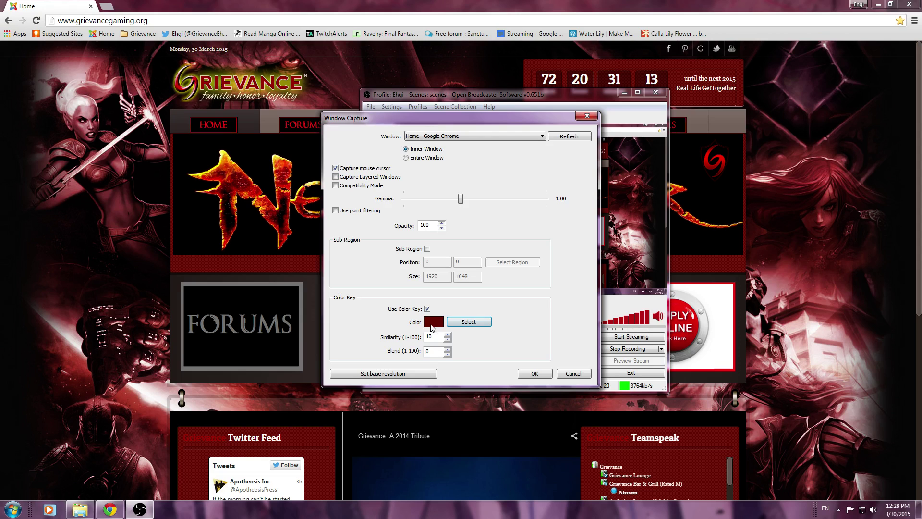
left_click(536, 374)
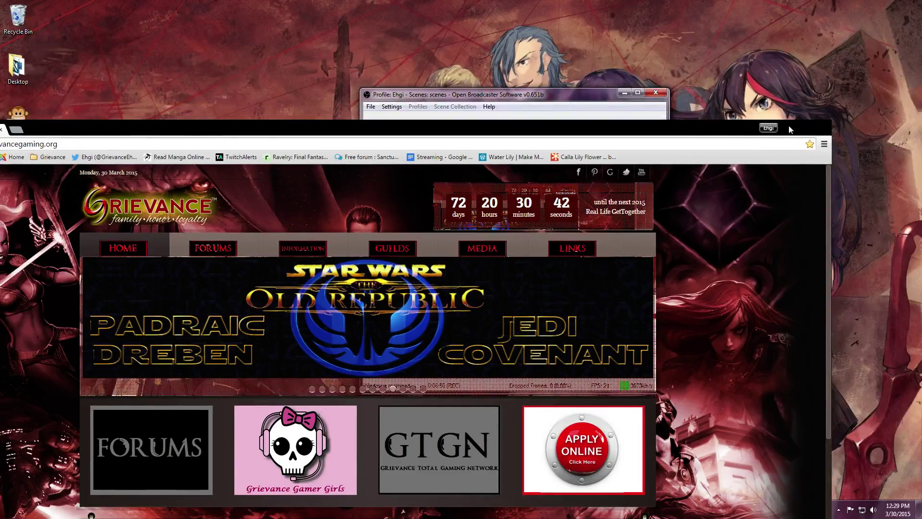
Step: Un-maximize the Chrome window and minimize it to reveal the desktop and OBS
left_click_drag(789, 125, 880, 0)
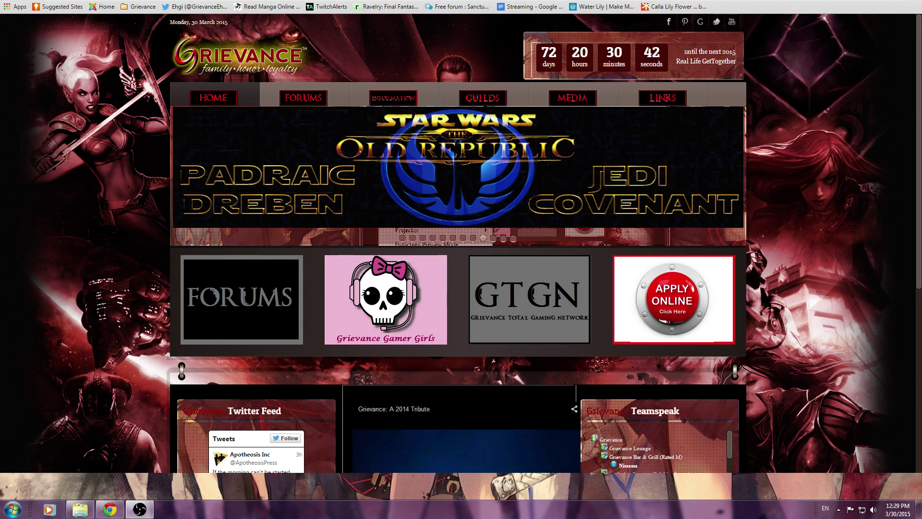
left_click(109, 509)
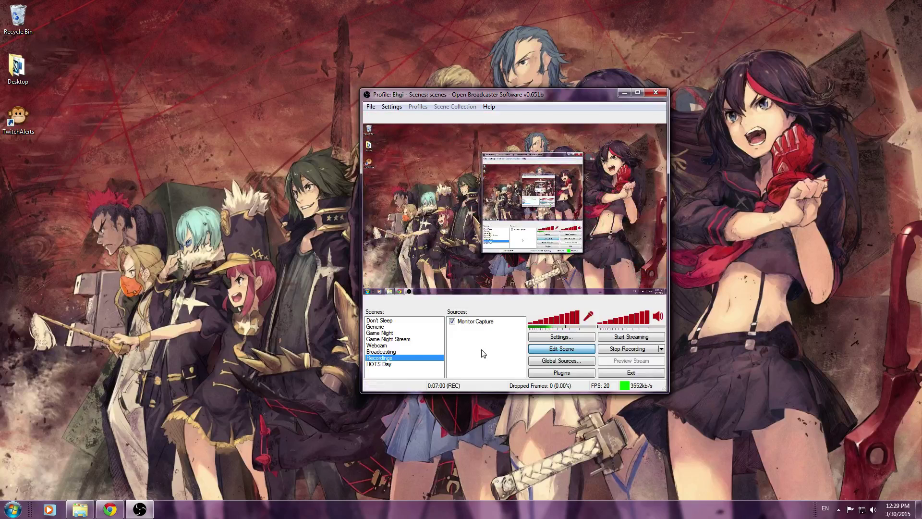